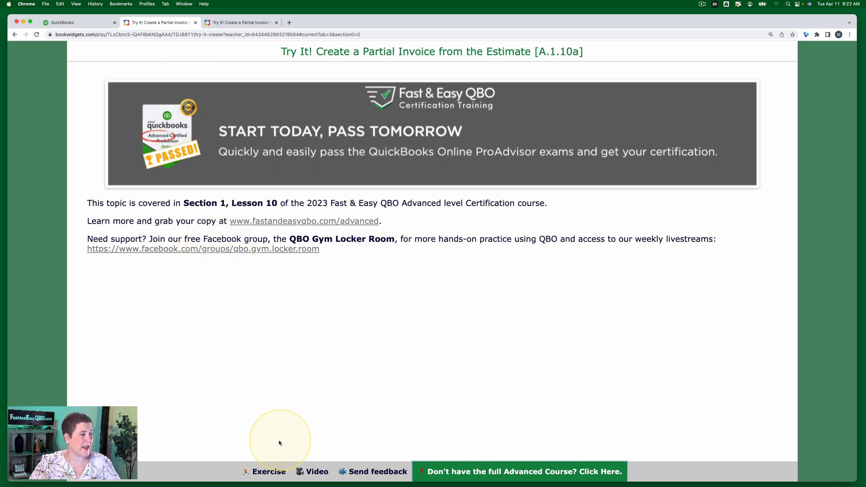
- Read the exercise's prerequisite note, the Sample Company instructions, the scenario and Step 1
left_click(270, 472)
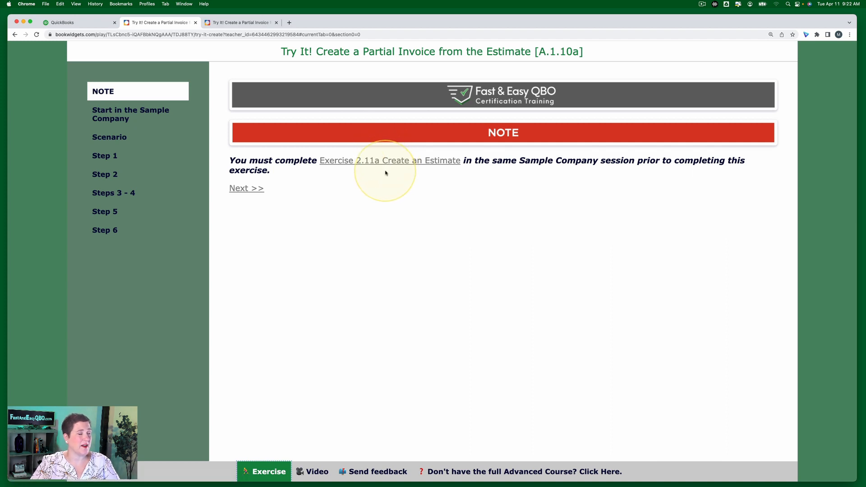
left_click(124, 121)
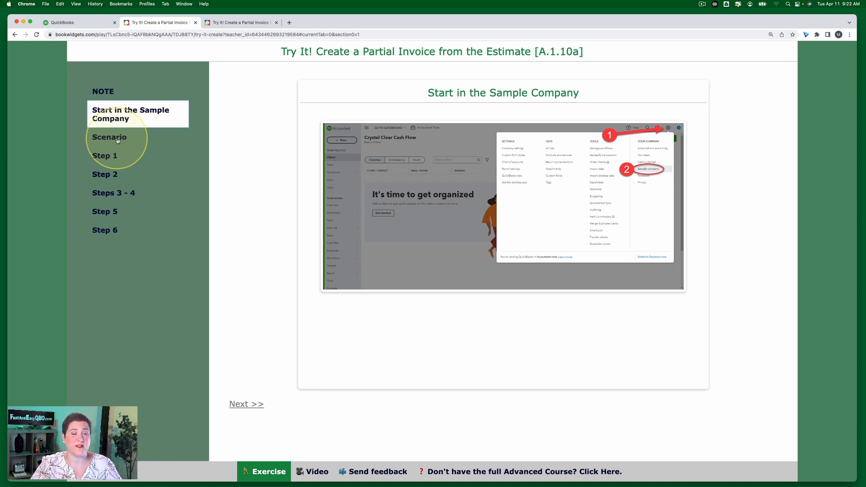
left_click(72, 23)
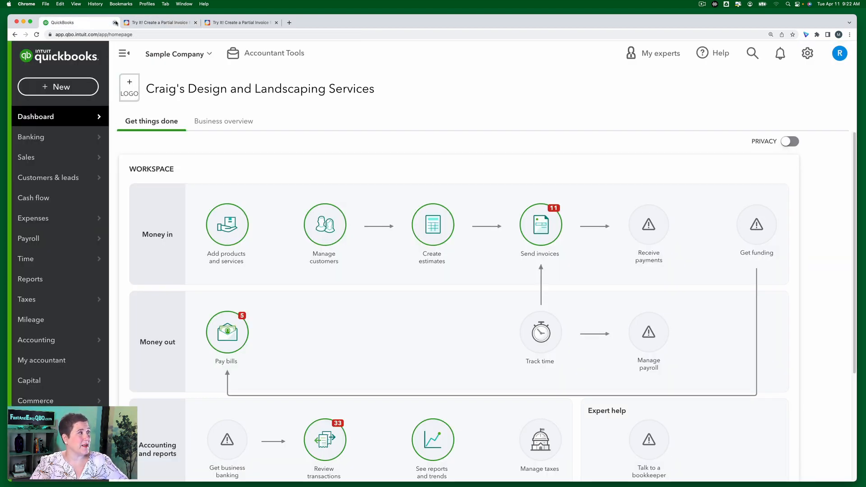
left_click(164, 22)
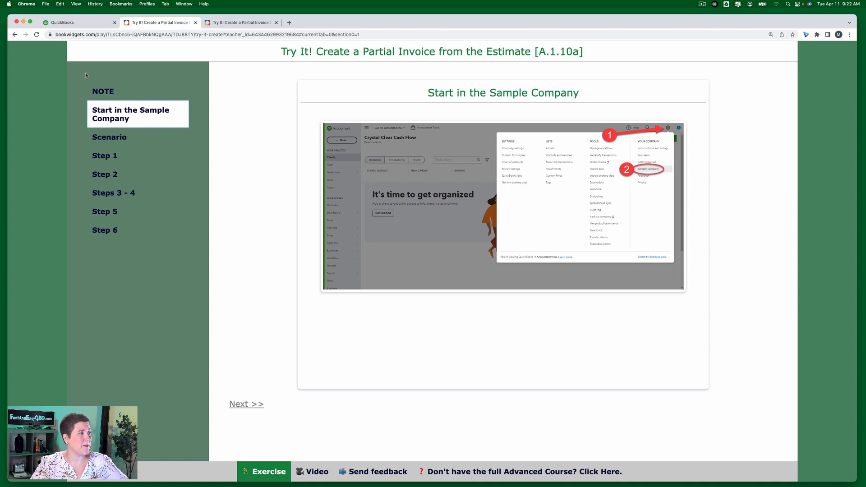
left_click(109, 137)
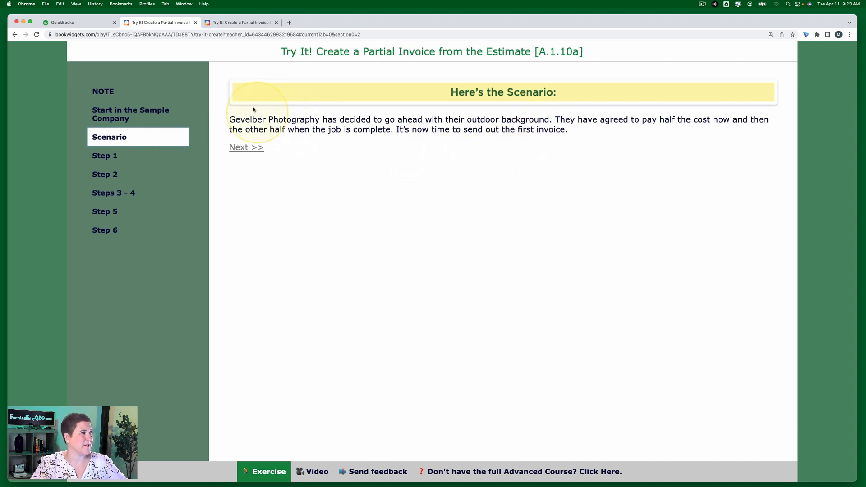
left_click(115, 157)
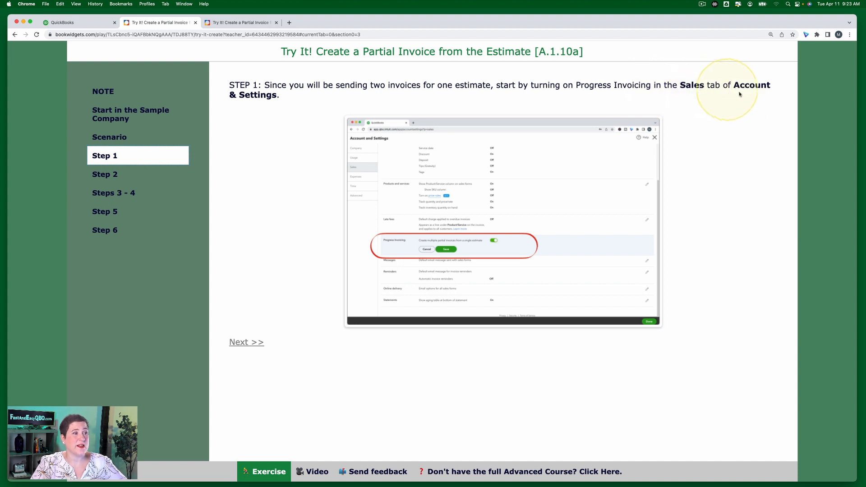
- Switch to QuickBooks and open the Sales settings within Account and Settings
left_click(69, 23)
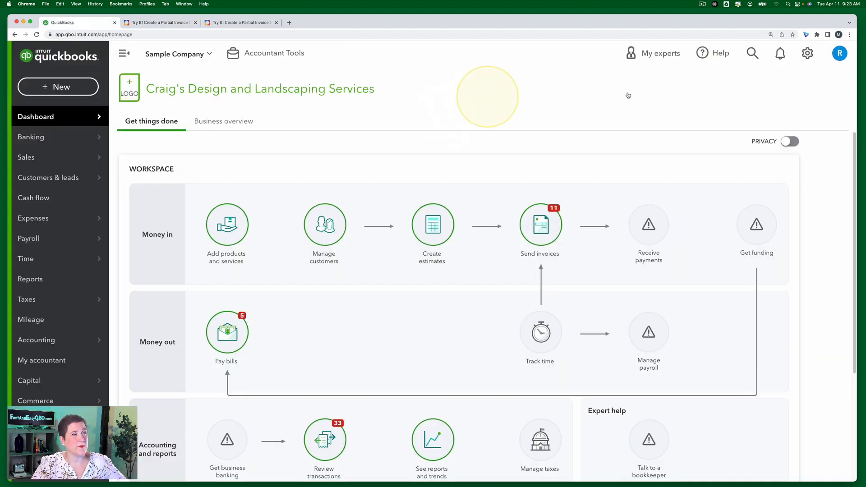
left_click(806, 58)
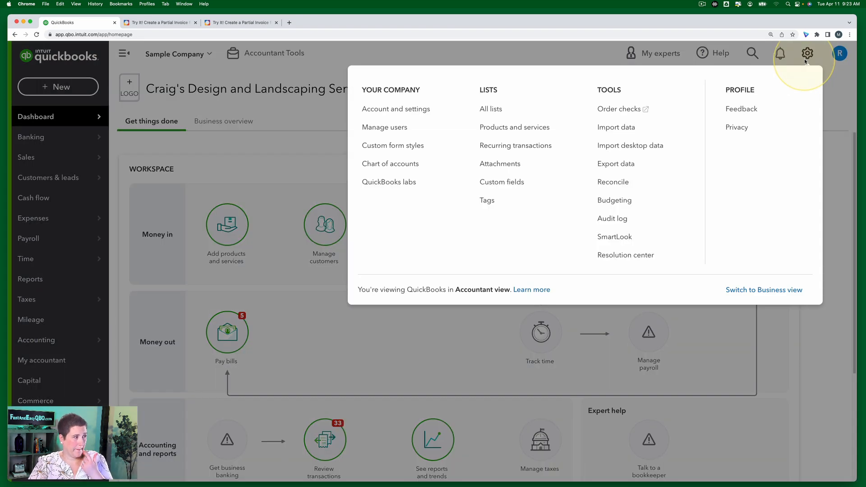
left_click(409, 109)
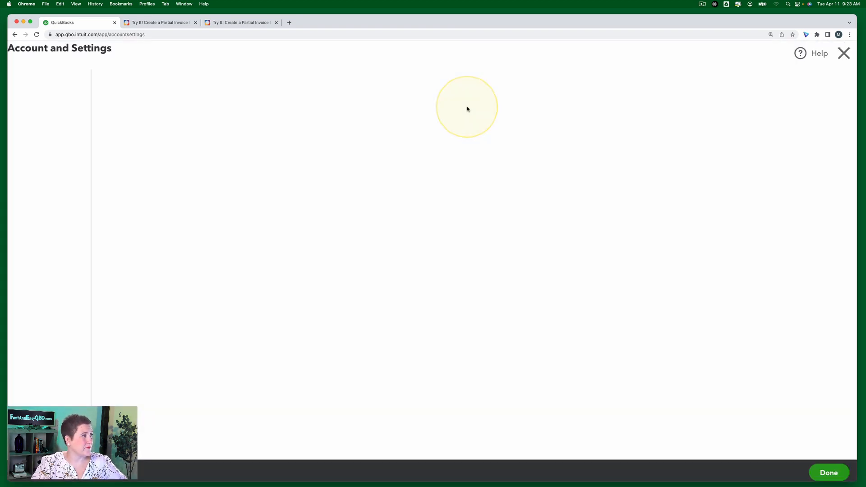
left_click(27, 138)
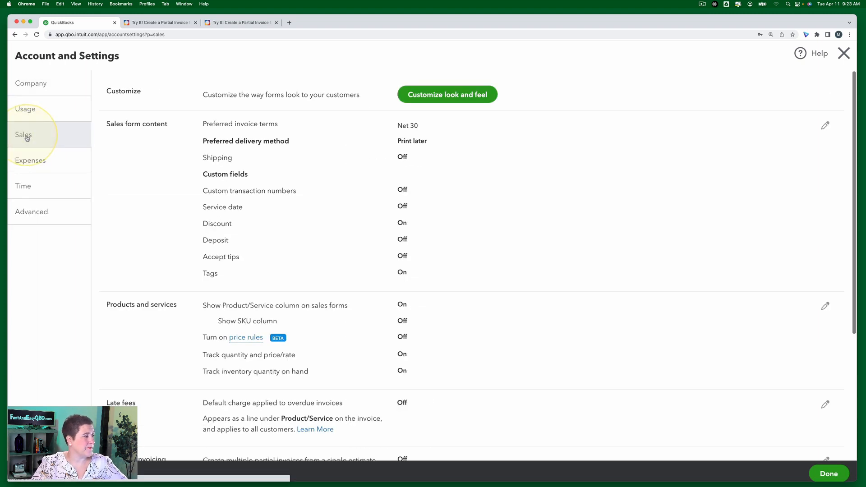
- Recheck Step 1 of the exercise, turn on Progress Invoicing with the invoice template update, save it and close the settings
scroll(530, 249, "down", 5)
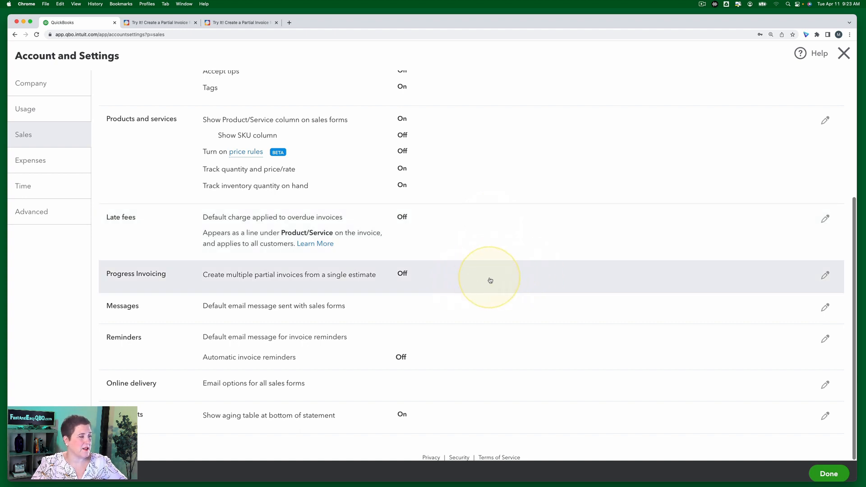
left_click(496, 283)
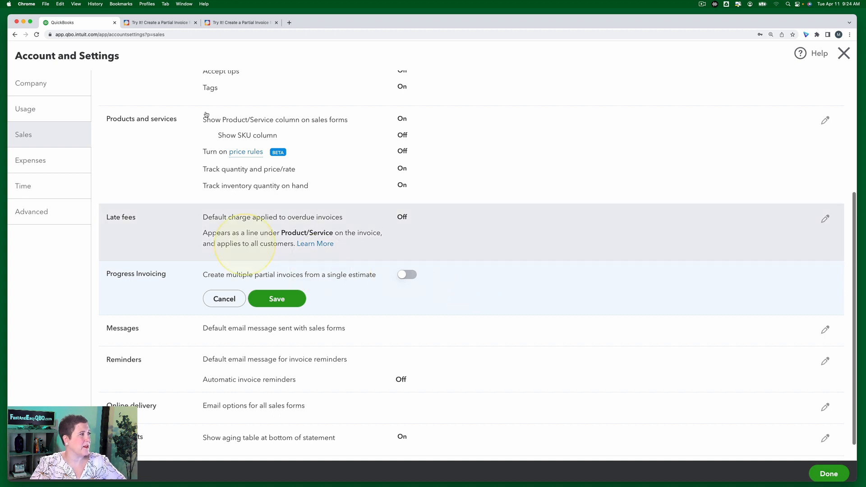
left_click(159, 23)
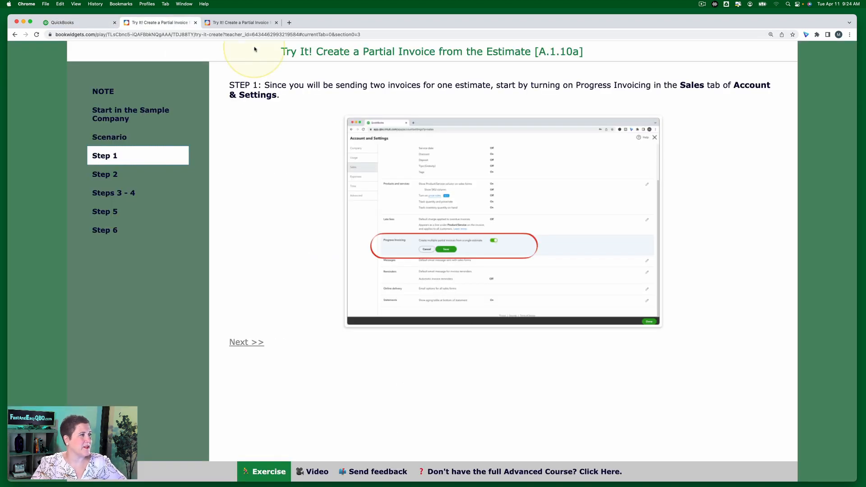
left_click(105, 180)
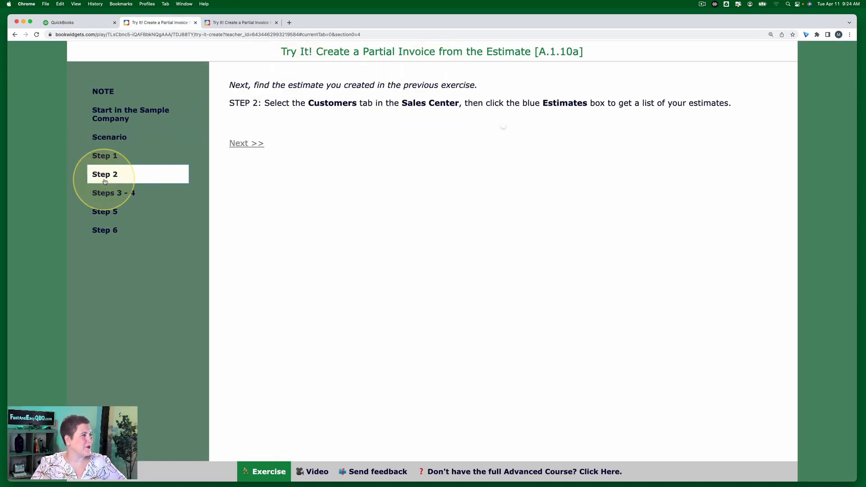
left_click(101, 156)
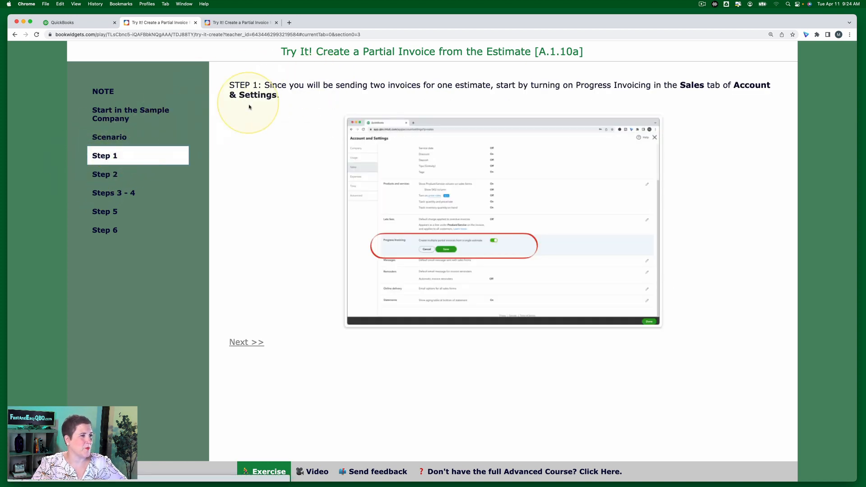
left_click(79, 25)
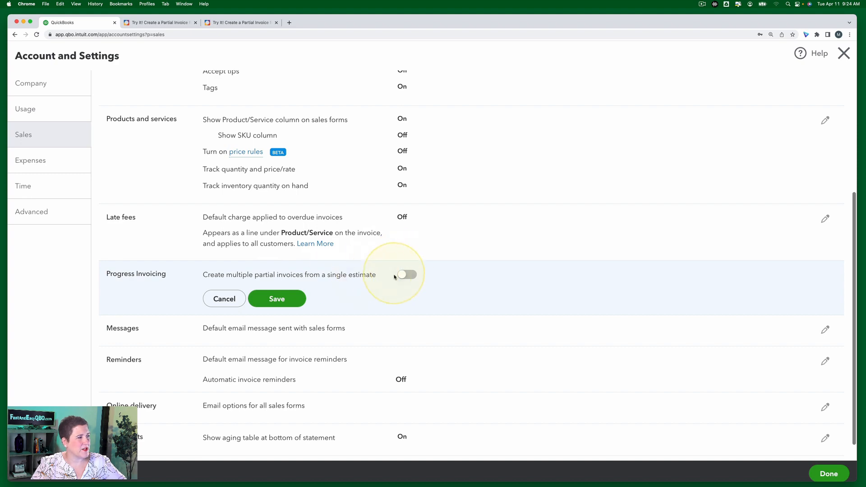
left_click(407, 275)
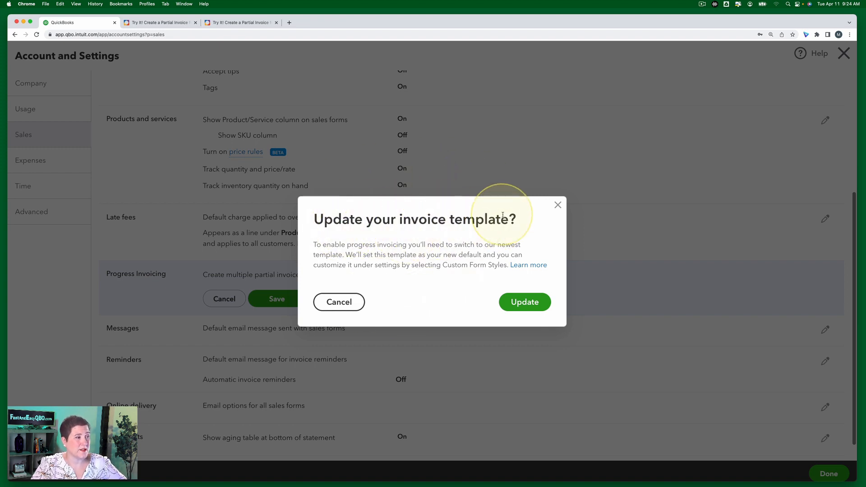
left_click(524, 302)
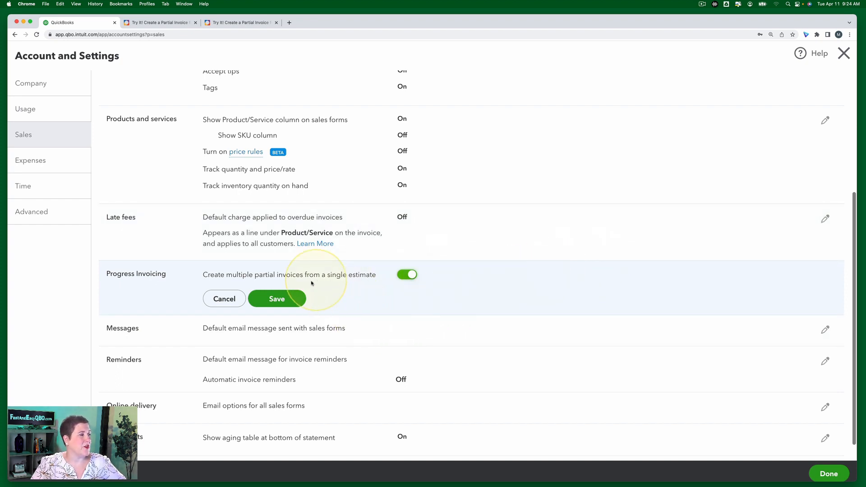
left_click(273, 299)
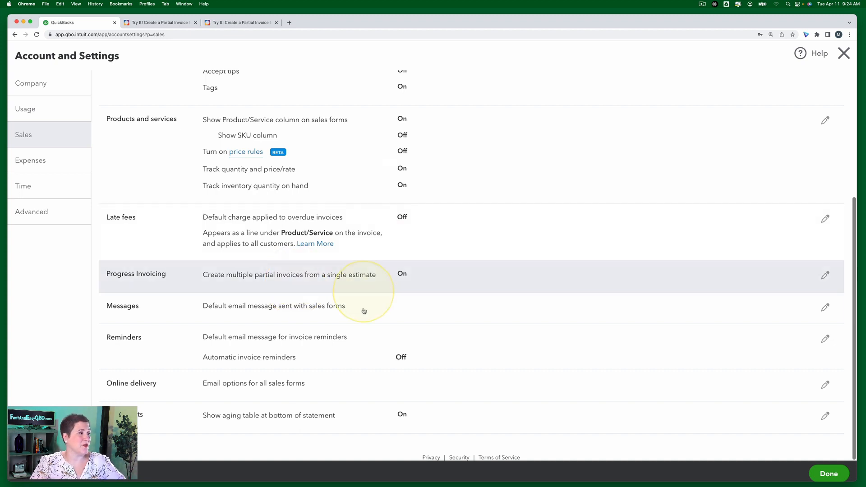
left_click(829, 473)
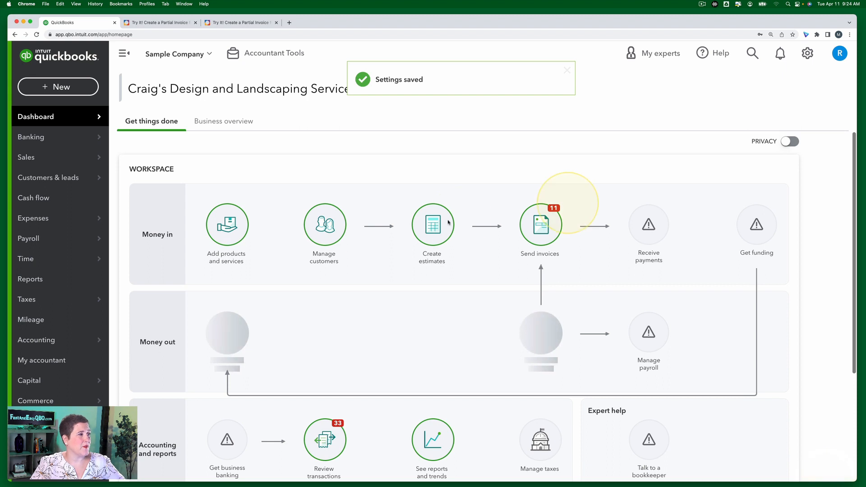
- Read Step 2 of the exercise, then filter the QuickBooks Customers list to those with open estimates
left_click(155, 23)
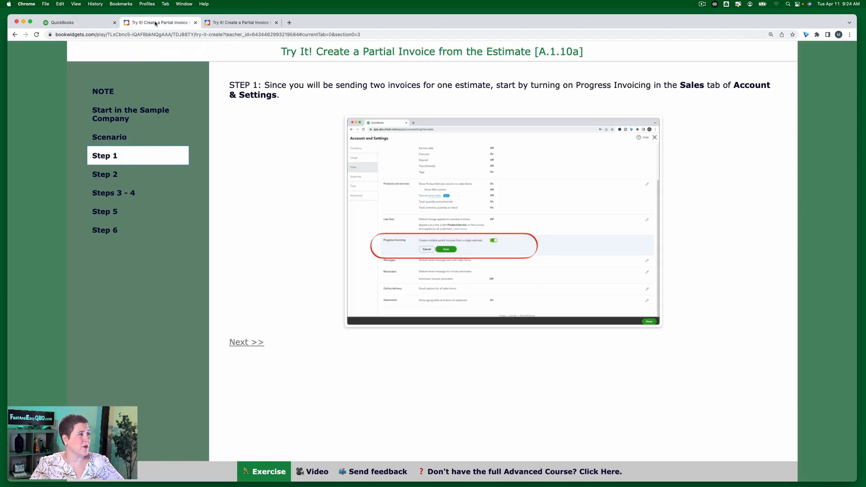
left_click(105, 174)
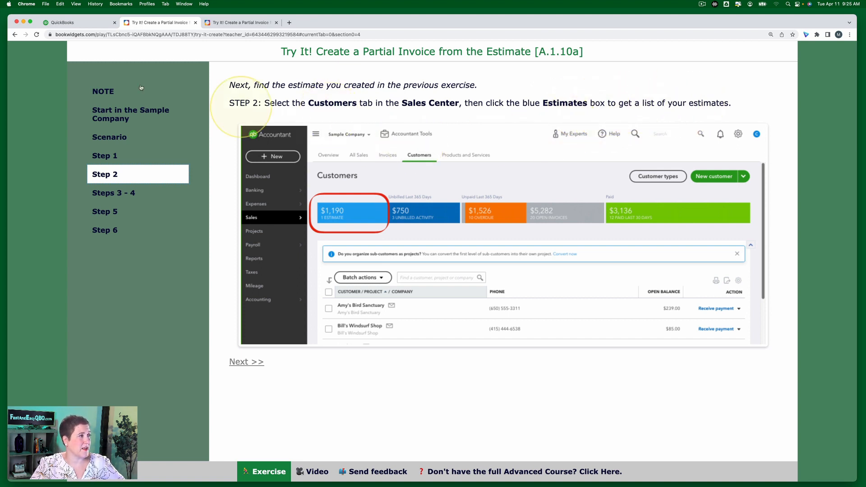
left_click(71, 24)
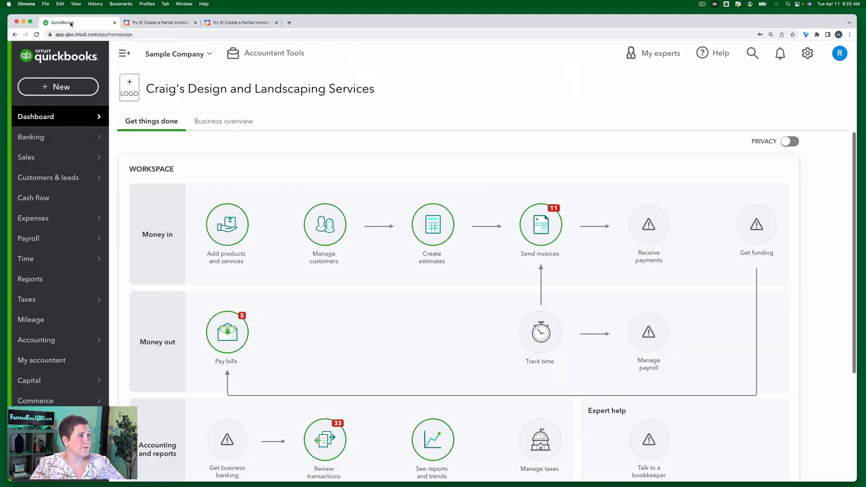
mouse_move(30, 158)
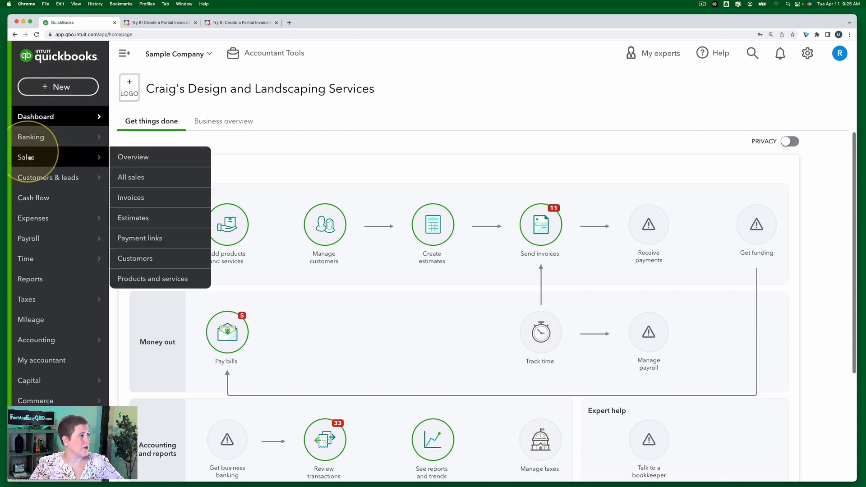
left_click(138, 259)
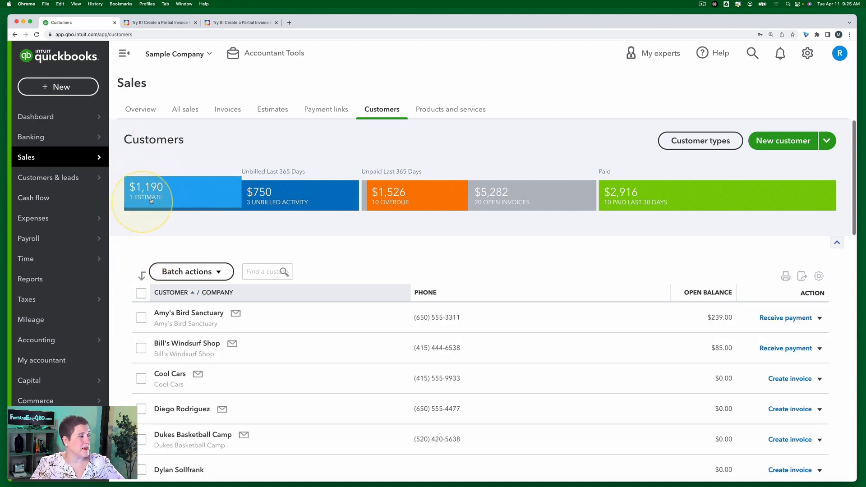
left_click(183, 194)
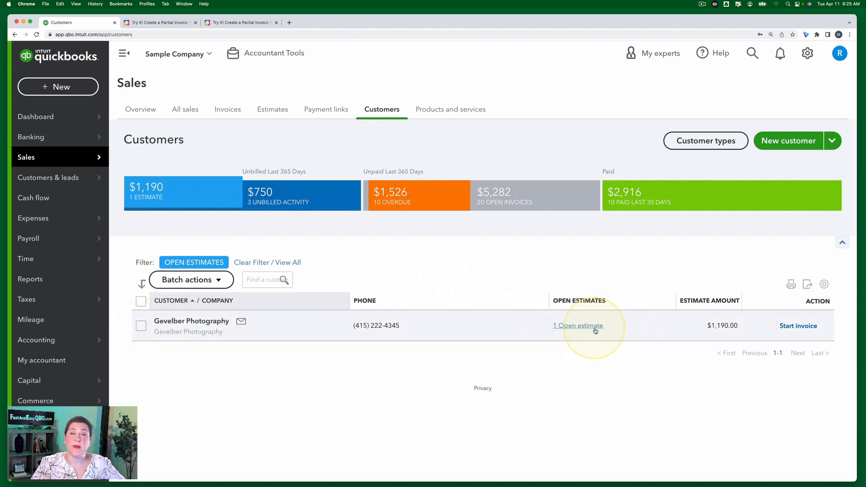
- Read Steps 3 - 4 of the exercise, then open Gevelber Photography's pending estimate in QuickBooks
left_click(162, 22)
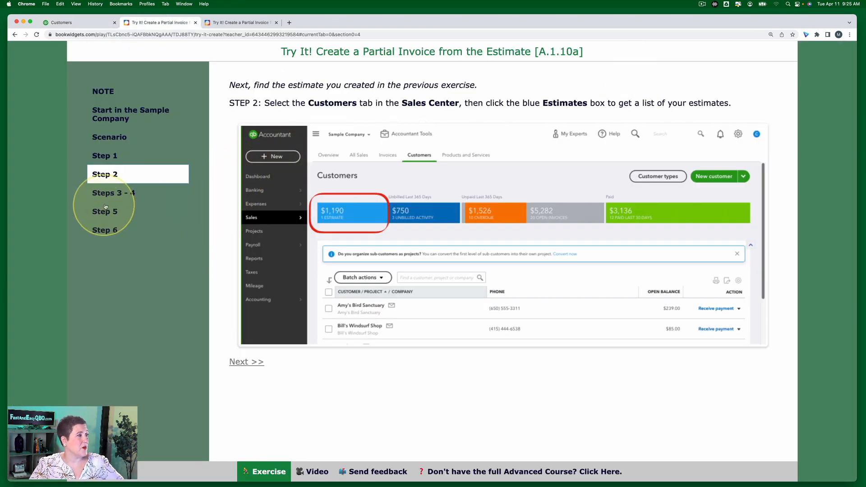
left_click(113, 193)
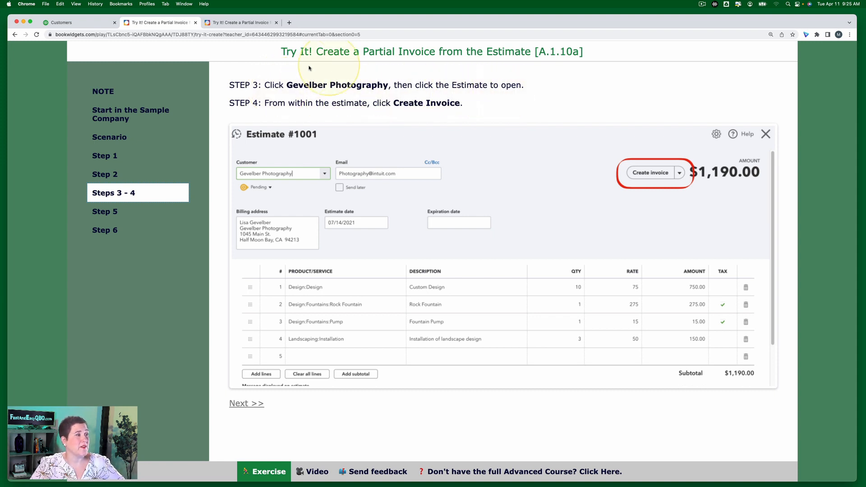
left_click(82, 24)
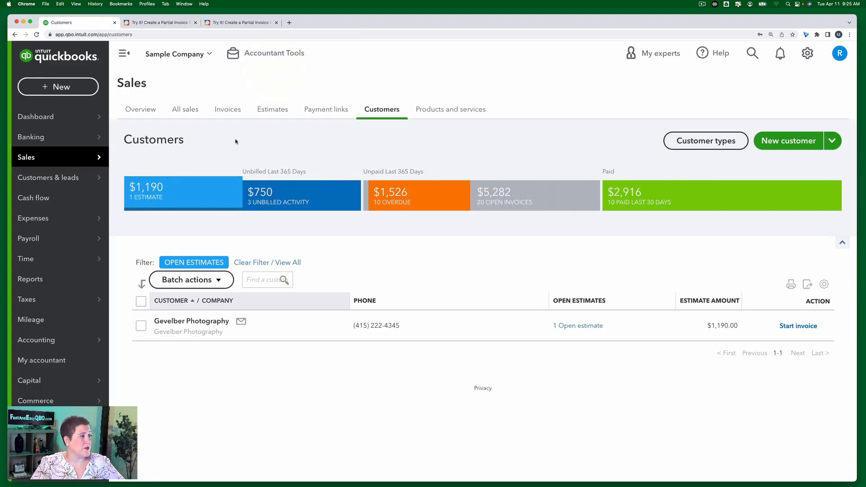
left_click(185, 321)
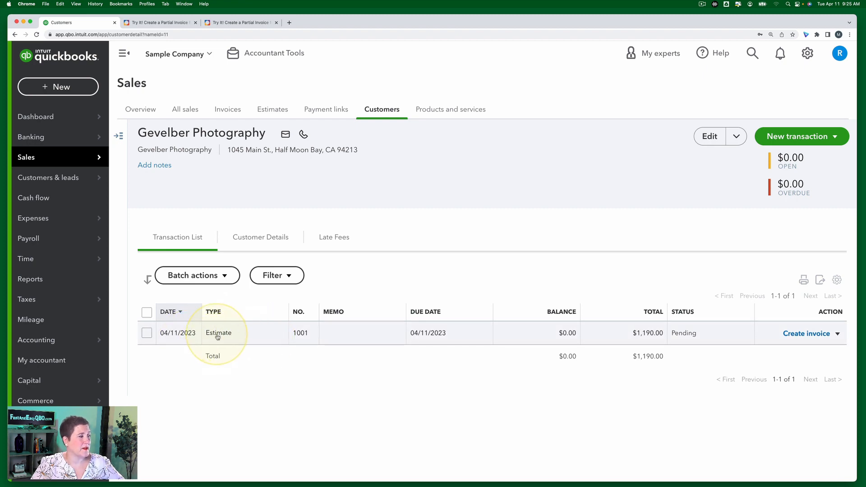
left_click(218, 334)
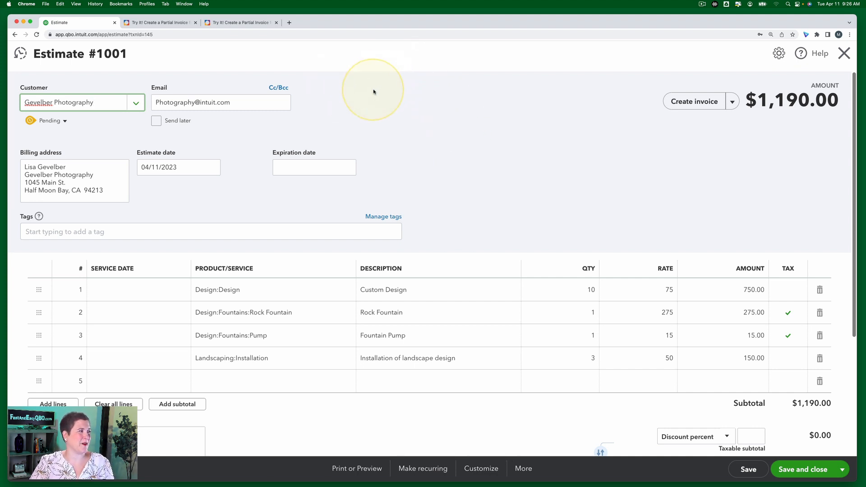
- Recheck Steps 3 - 4 of the exercise, then start an invoice from the Gevelber Photography estimate for 50% of each line
left_click(168, 22)
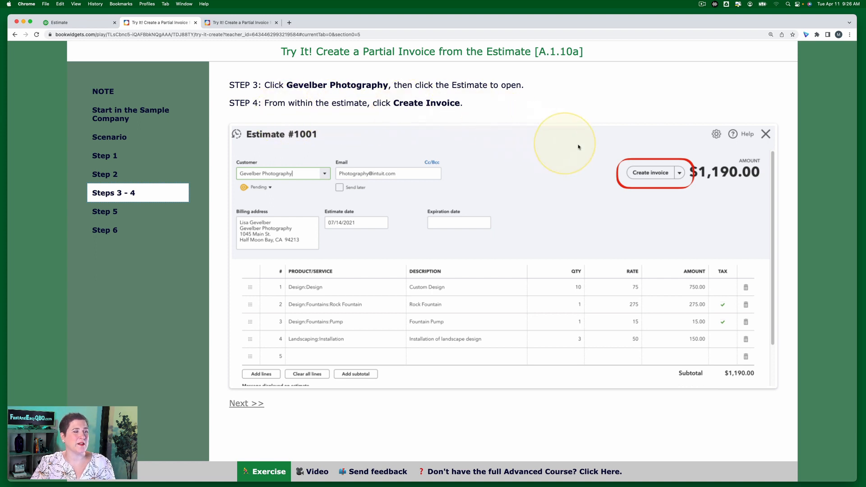
left_click(81, 24)
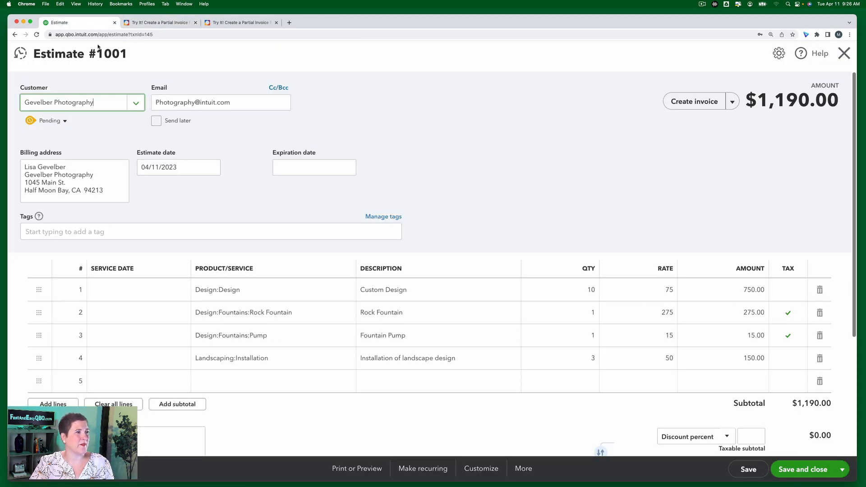
left_click(693, 102)
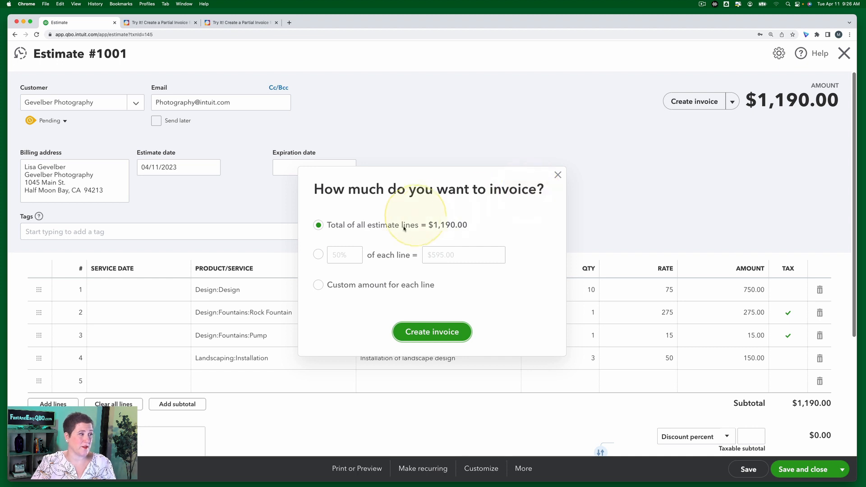
left_click(318, 254)
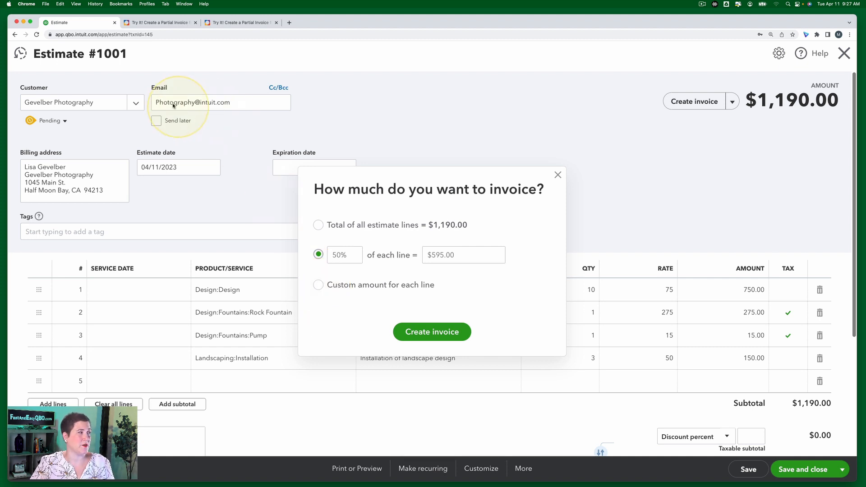
- Read Step 5 of the exercise, then return to QuickBooks and create the 50% invoice from the estimate
left_click(160, 22)
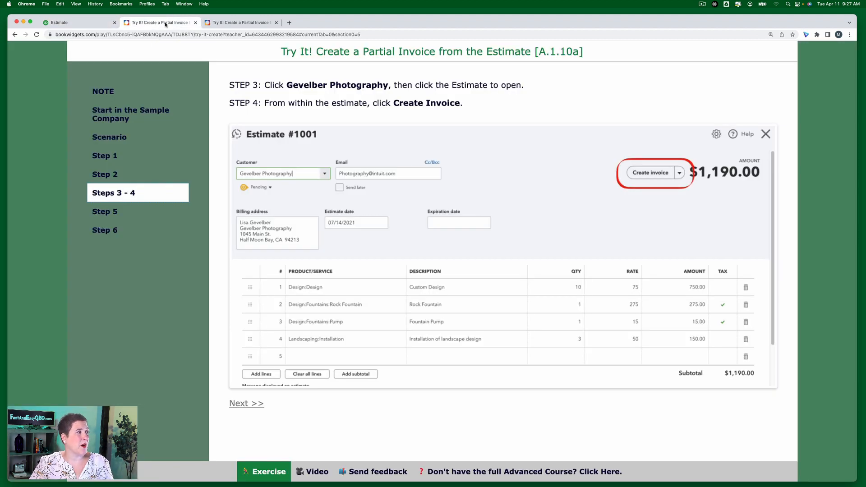
left_click(143, 211)
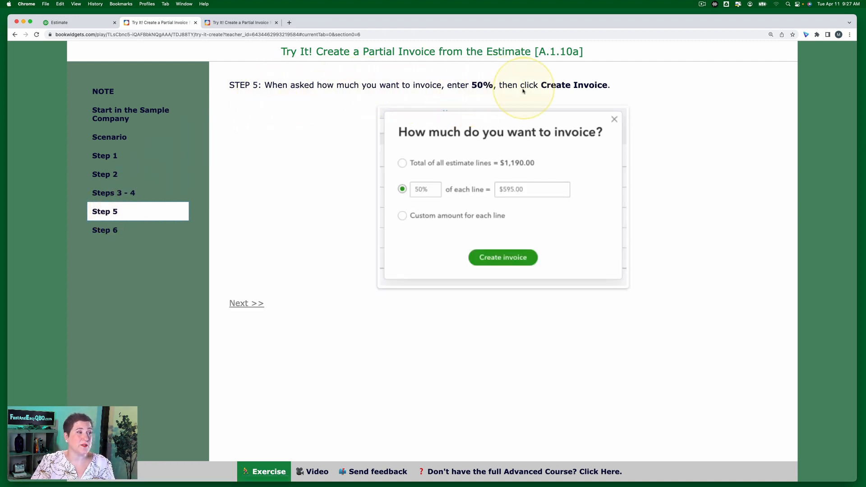
left_click(82, 24)
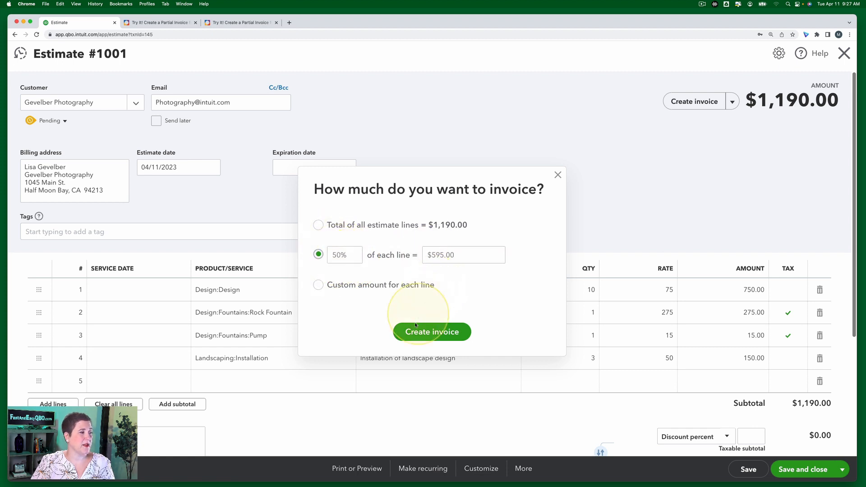
left_click(431, 334)
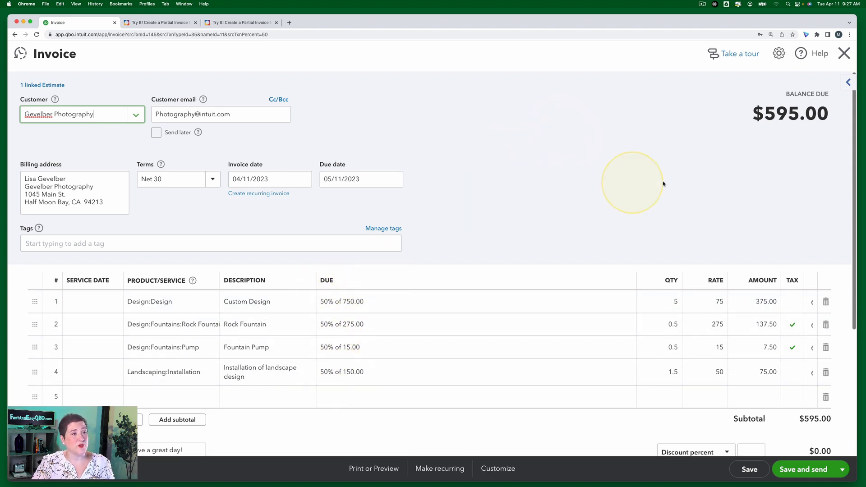
- Inspect the due percentage of the Custom Design line, read Step 6 of the exercise, then save and close the invoice in QuickBooks
left_click(357, 303)
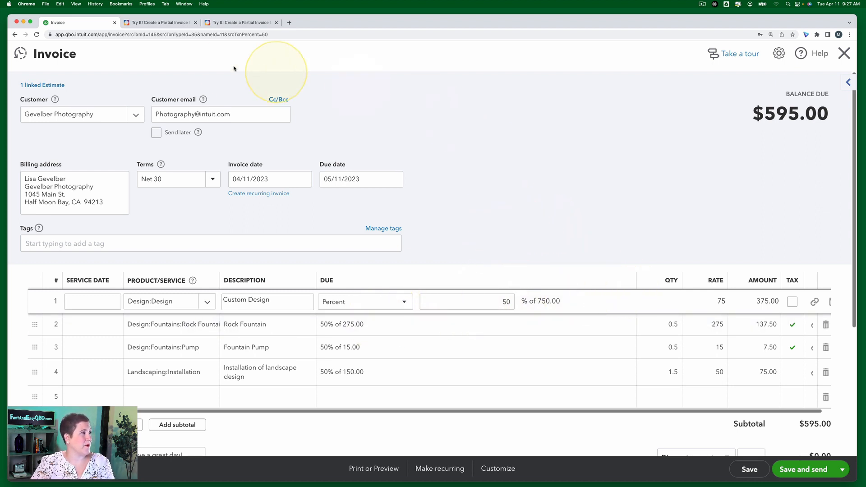
left_click(160, 22)
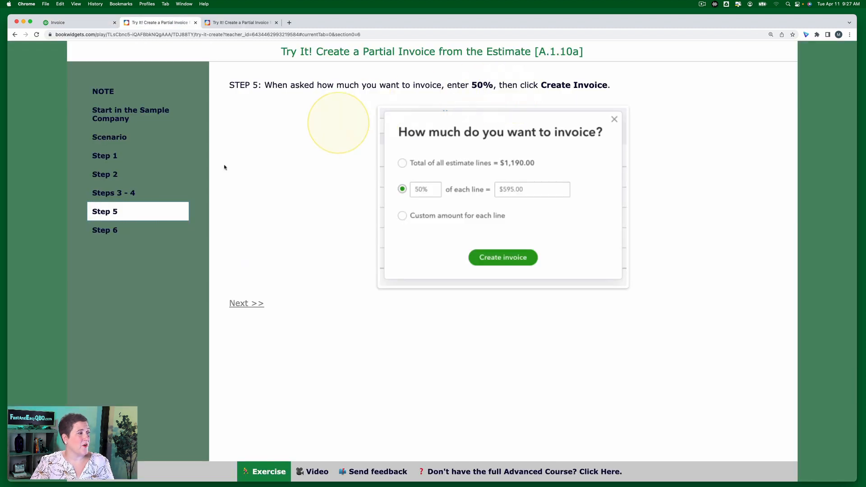
left_click(122, 230)
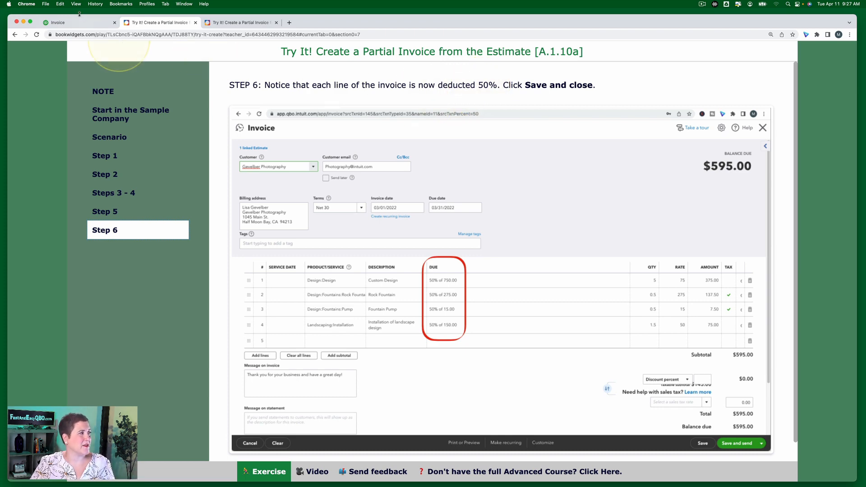
left_click(100, 23)
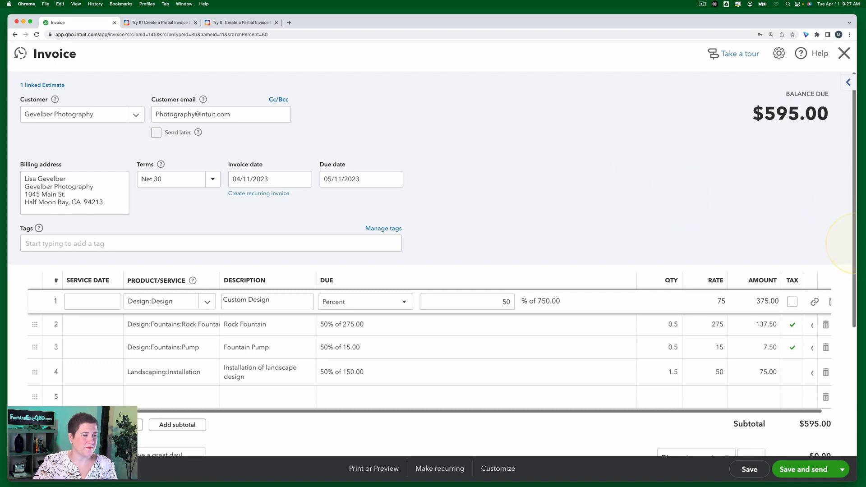
left_click(841, 469)
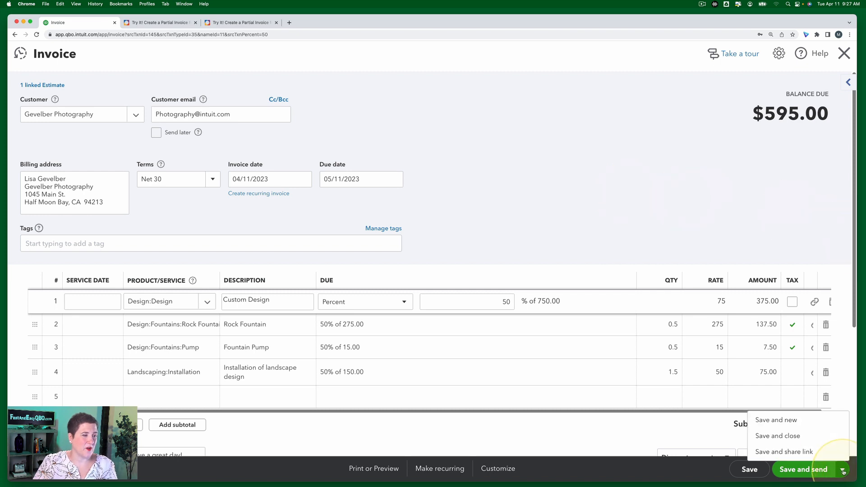
left_click(811, 441)
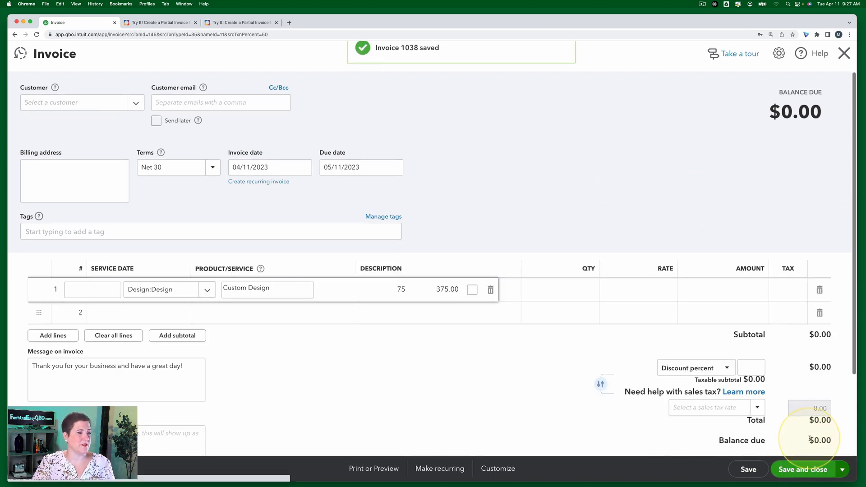